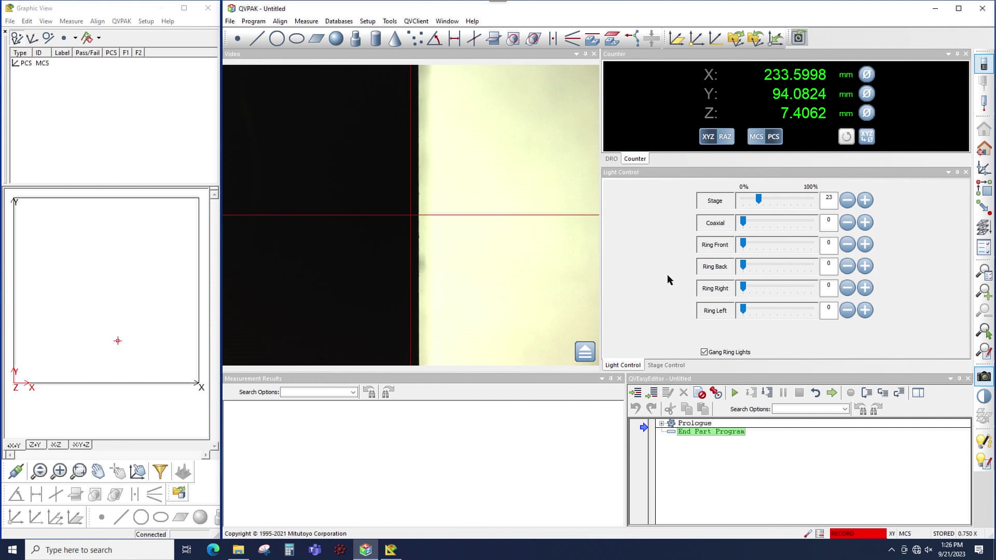
# Start a line measurement, place a One-Click edge tool, then undo its 978 points
pyautogui.click(256, 38)
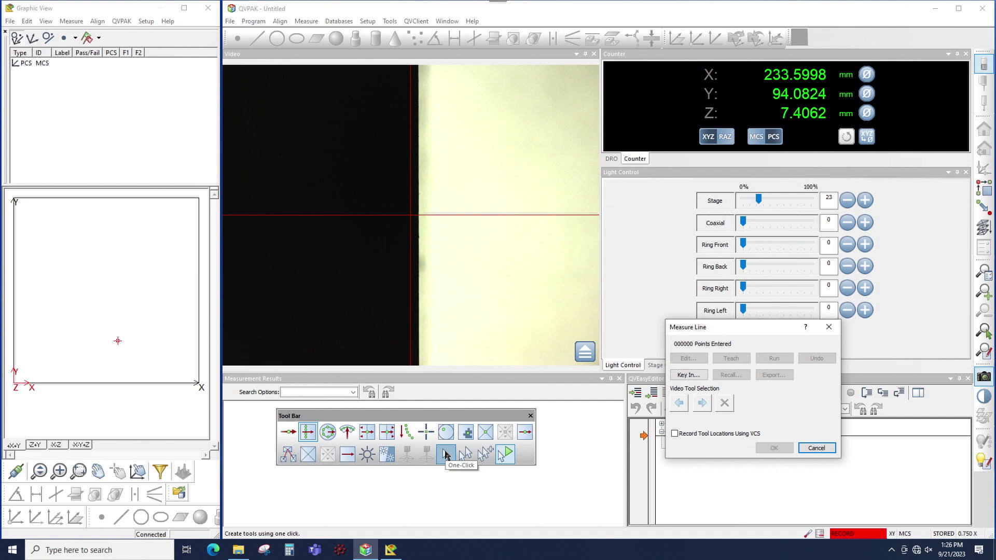
pyautogui.click(445, 454)
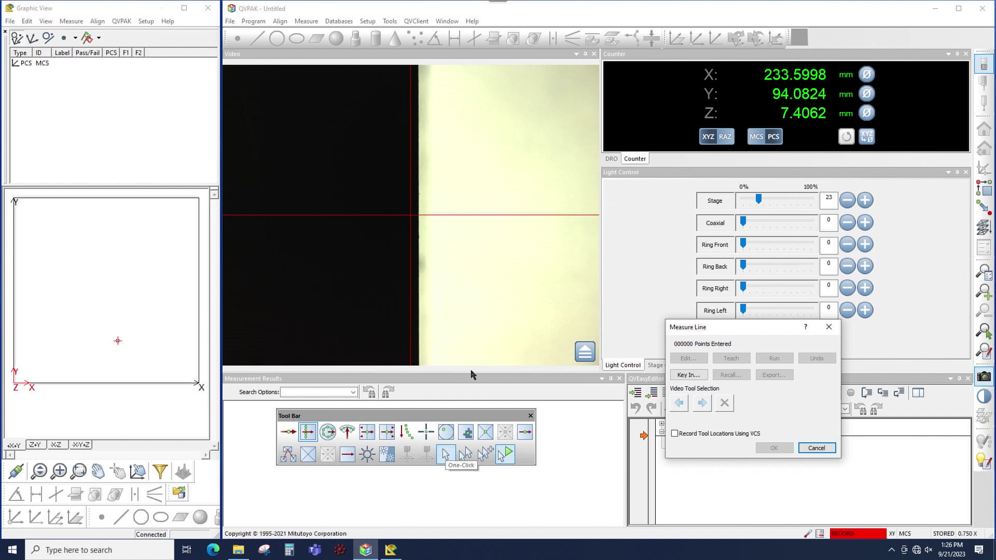
pyautogui.click(426, 224)
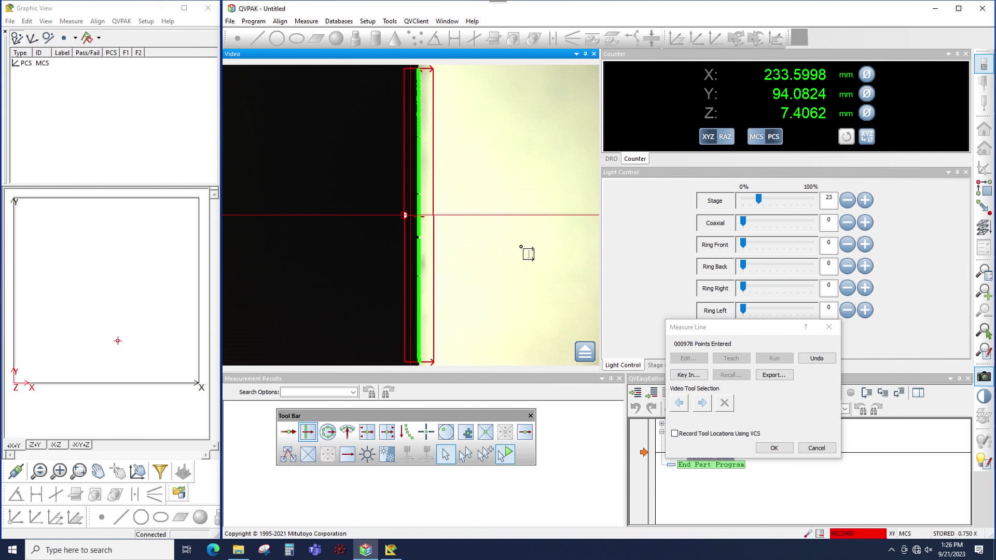
pyautogui.click(815, 359)
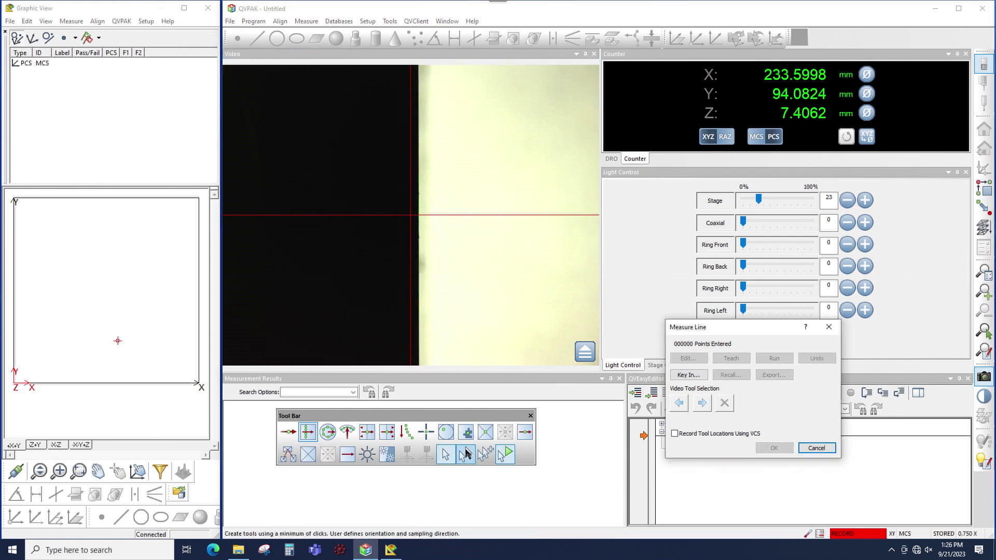
# Create a Multi-Click edge tool spanning the straight edge from bottom to top
pyautogui.click(465, 454)
pyautogui.click(420, 340)
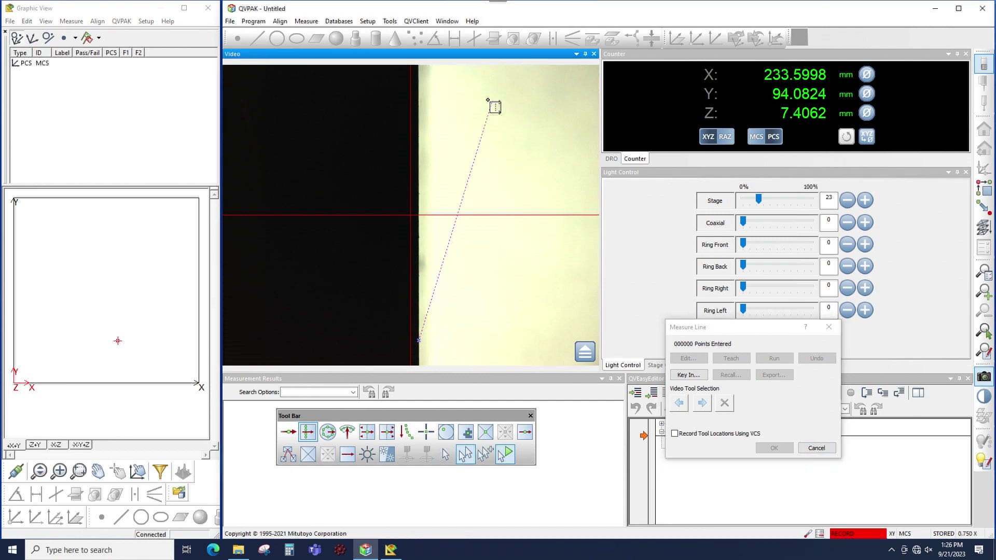
pyautogui.click(419, 89)
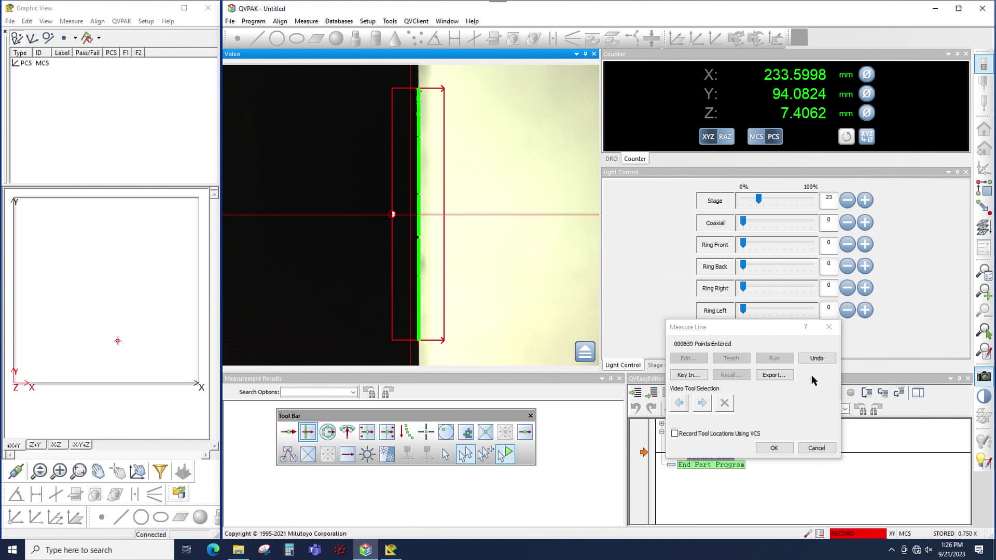
# Undo the 839 points, delete the tool, and draw a new box tool over the edge
pyautogui.click(816, 358)
pyautogui.click(727, 404)
pyautogui.moveTo(258, 105); pyautogui.dragTo(362, 331)
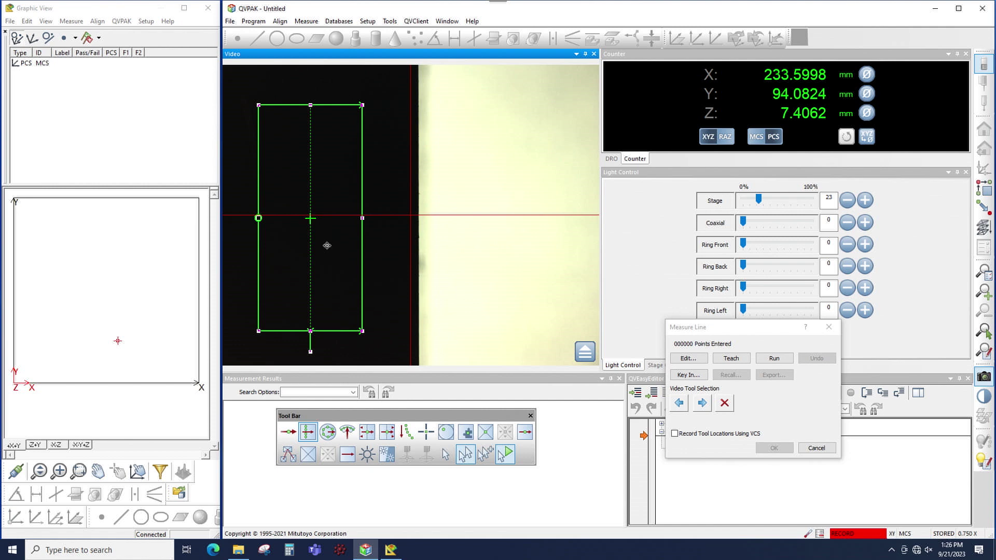
pyautogui.moveTo(328, 246); pyautogui.dragTo(413, 249)
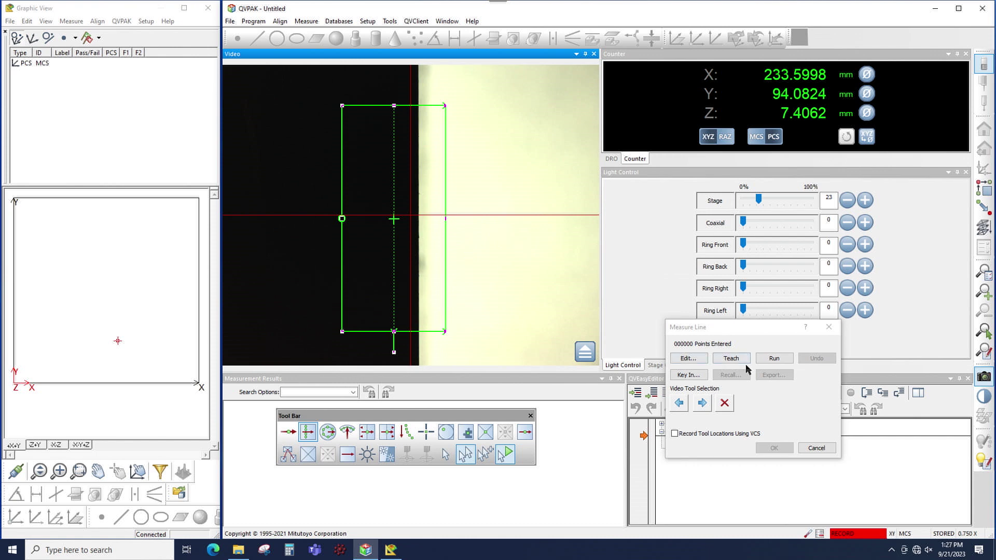
# Run the box tool, dismiss the edge-not-found error, and set the edge selector onto the edge
pyautogui.click(771, 361)
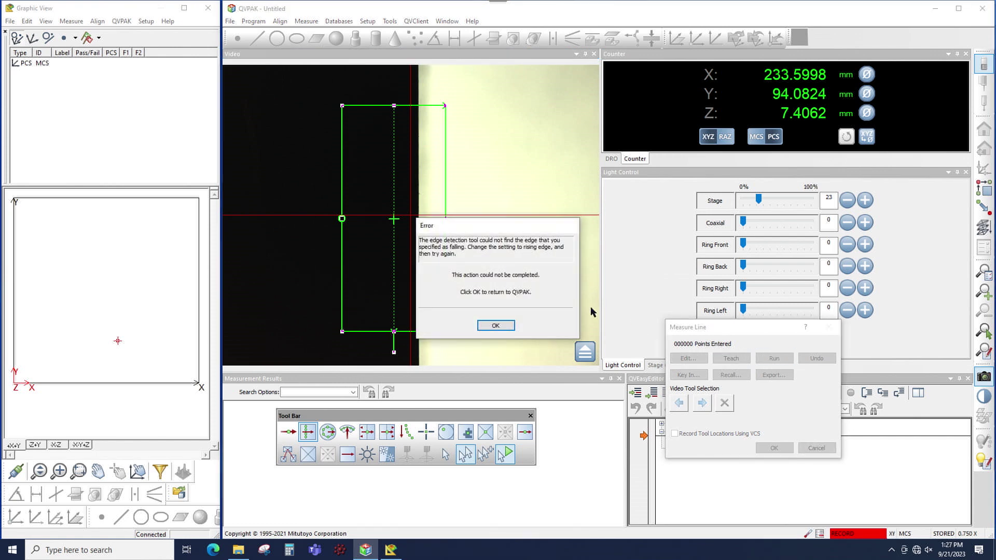
pyautogui.click(509, 325)
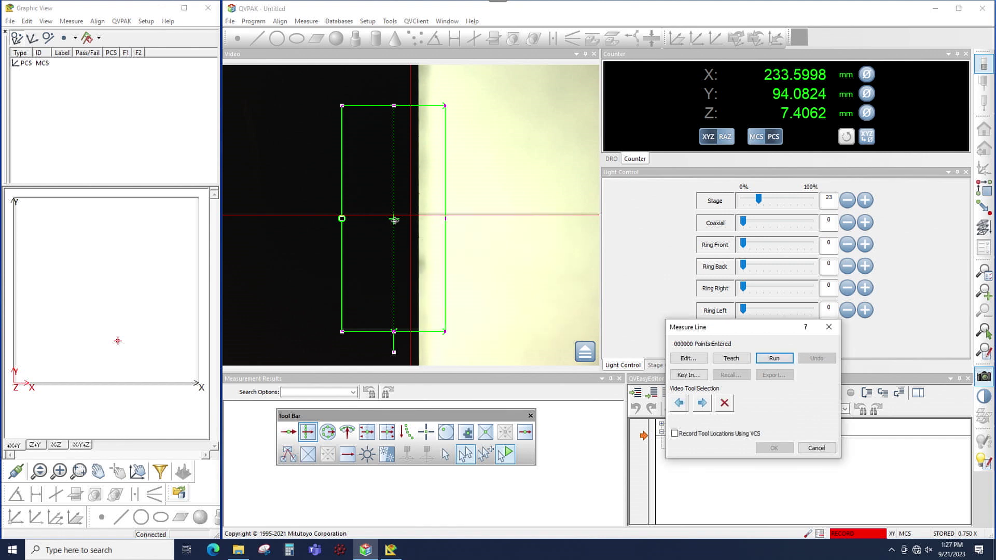
pyautogui.click(418, 231)
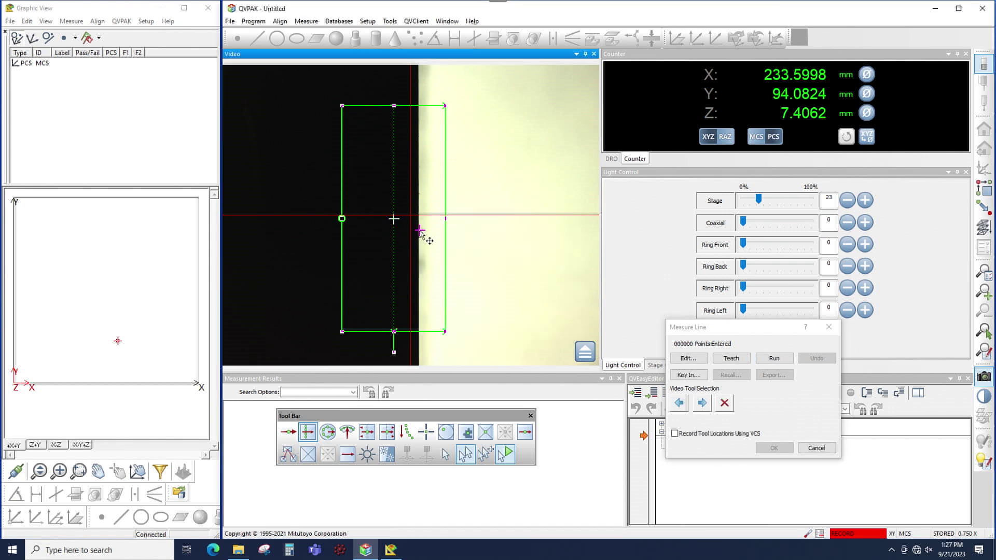
pyautogui.click(417, 230)
# Run the tool for 755 points, undo, and move the edge selector left off the edge
pyautogui.click(765, 358)
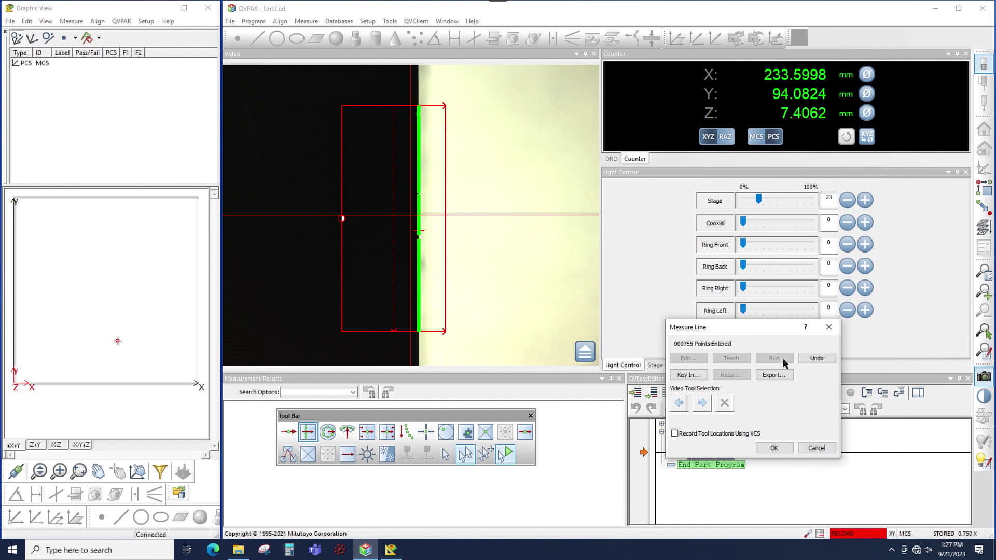
pyautogui.click(816, 358)
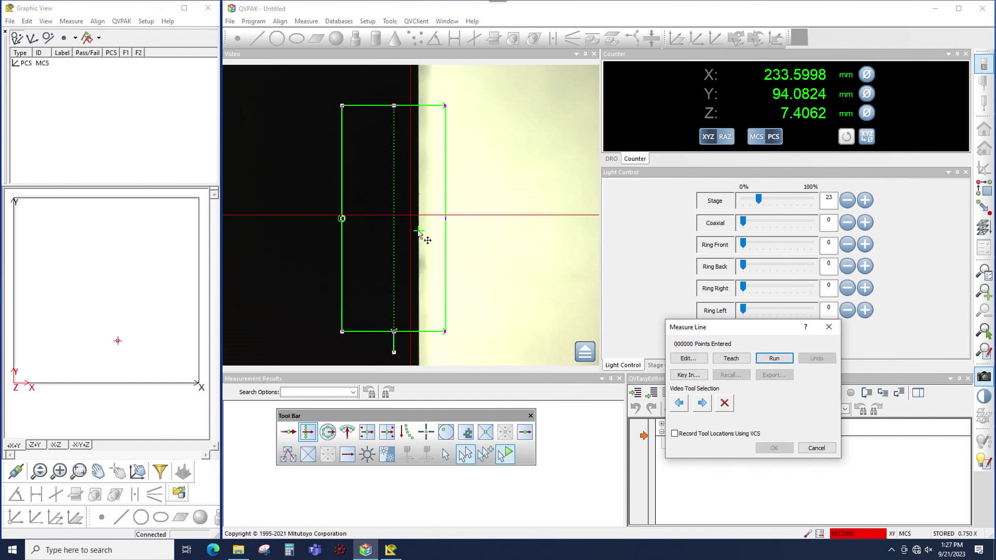
pyautogui.moveTo(417, 231); pyautogui.dragTo(377, 233)
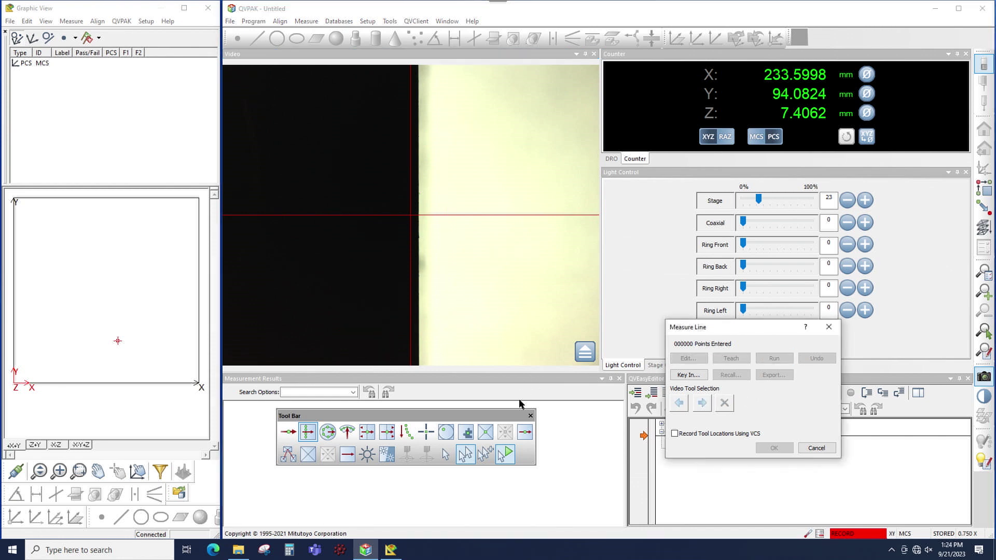
# Place a One-Click tool on the edge, undo its 973 points, and draw a box tool left of the edge
pyautogui.click(446, 455)
pyautogui.click(423, 182)
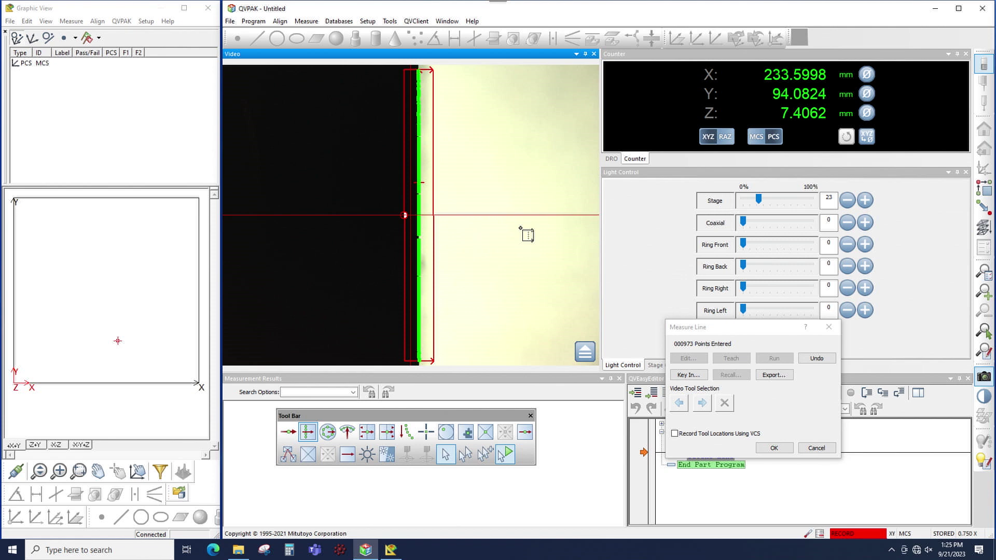
pyautogui.click(817, 357)
pyautogui.moveTo(270, 104); pyautogui.dragTo(347, 306)
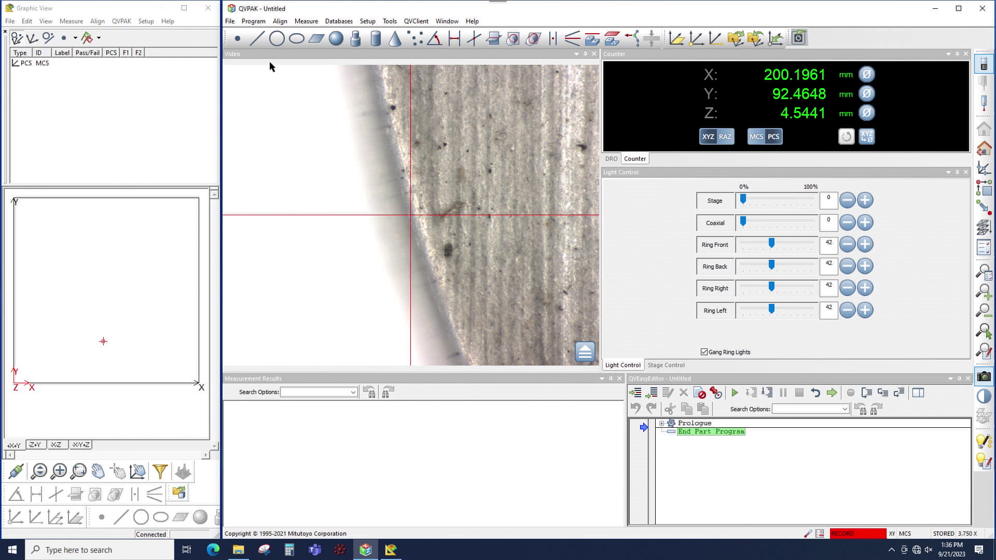
# Build a three-point Multi-Click Plus arc tool across the curved edge, widen it, and run it; no edge is found
pyautogui.click(277, 43)
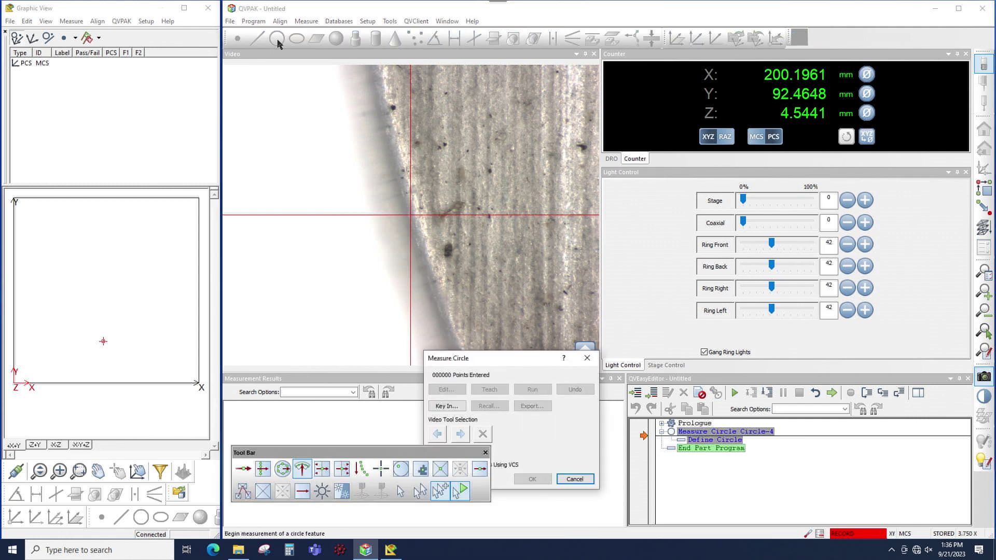
pyautogui.click(436, 495)
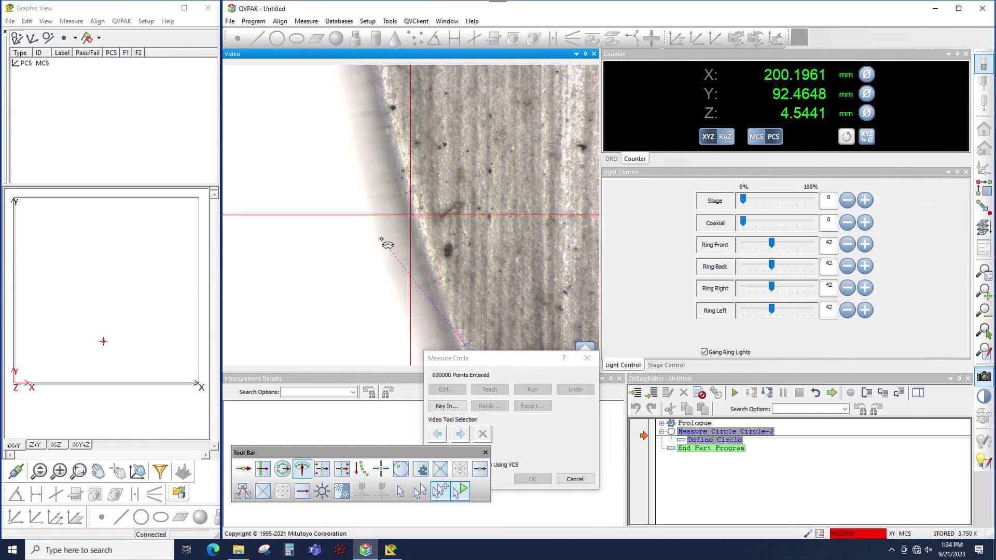
pyautogui.click(405, 216)
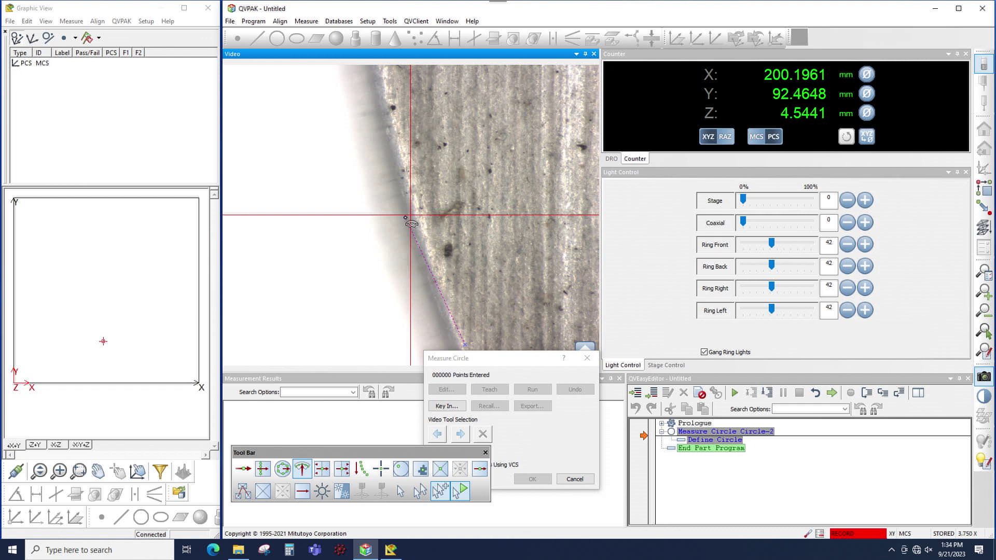
pyautogui.click(386, 83)
pyautogui.moveTo(441, 249); pyautogui.dragTo(469, 257)
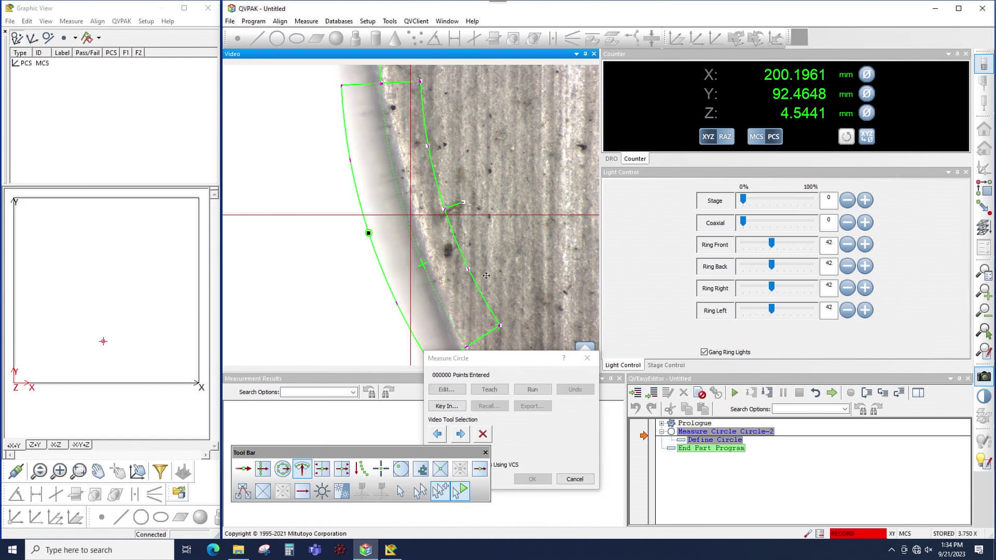
pyautogui.click(516, 396)
pyautogui.moveTo(473, 207); pyautogui.dragTo(531, 201)
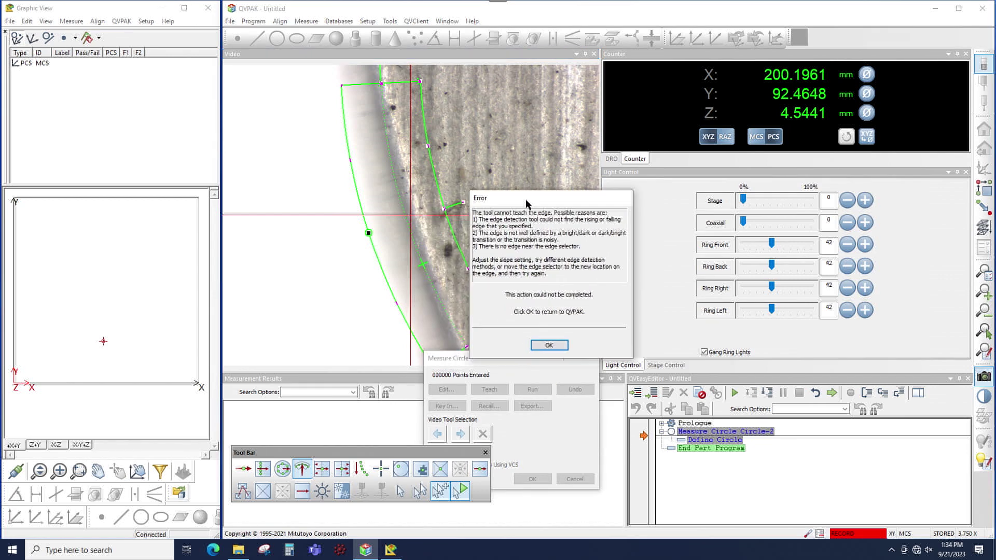
# Dismiss the error, apply the arc tool's first option, run it for 339 points, then undo
pyautogui.click(546, 342)
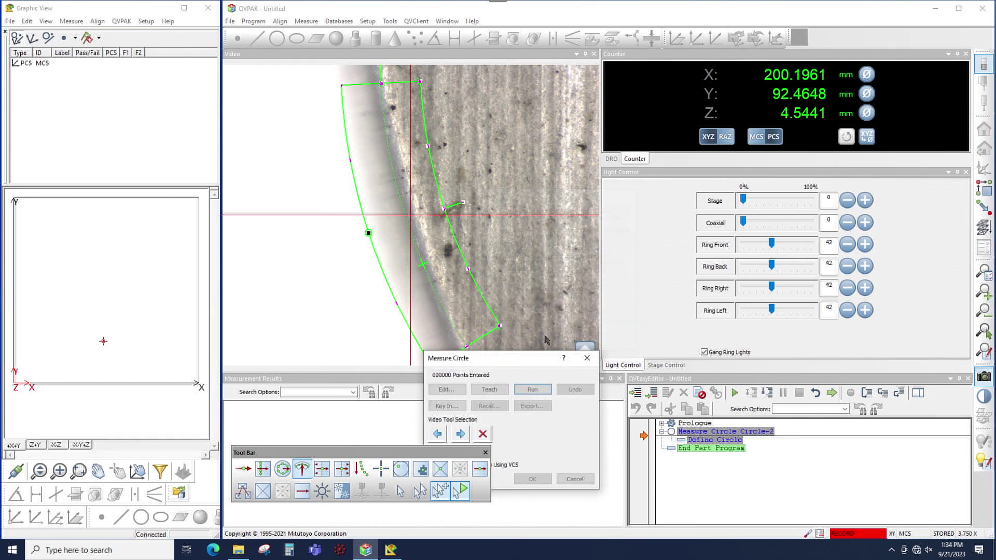
pyautogui.rightClick(427, 280)
pyautogui.click(452, 287)
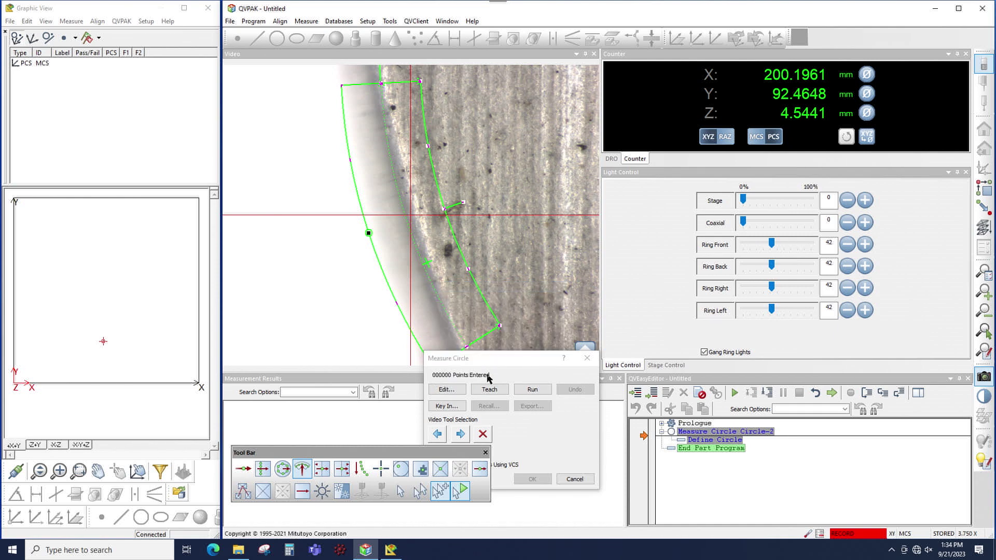
pyautogui.click(523, 392)
pyautogui.click(524, 393)
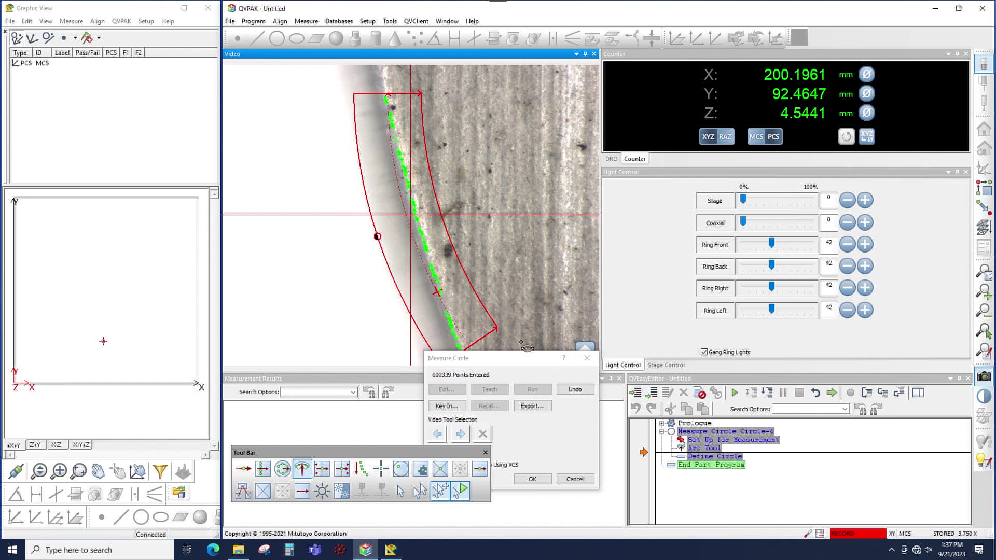
pyautogui.click(567, 390)
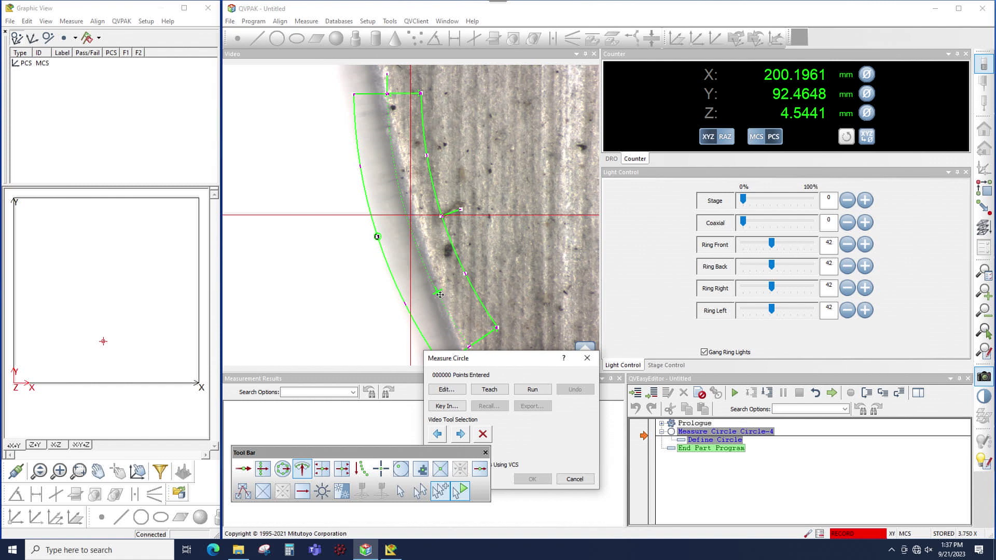
# Reposition the arc tool's edge selector near the upper curved edge and run it, capturing 260 points
pyautogui.rightClick(439, 295)
pyautogui.click(448, 302)
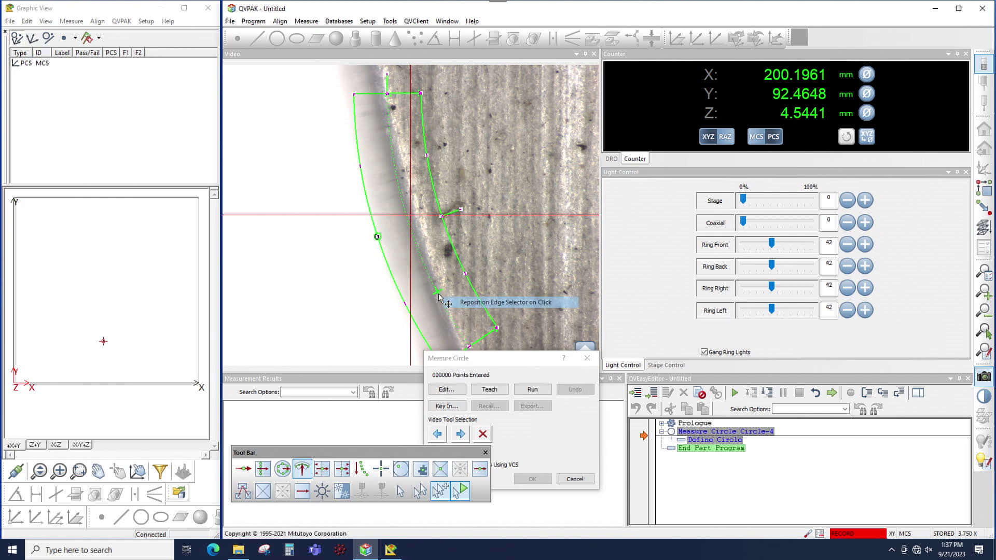
pyautogui.click(391, 141)
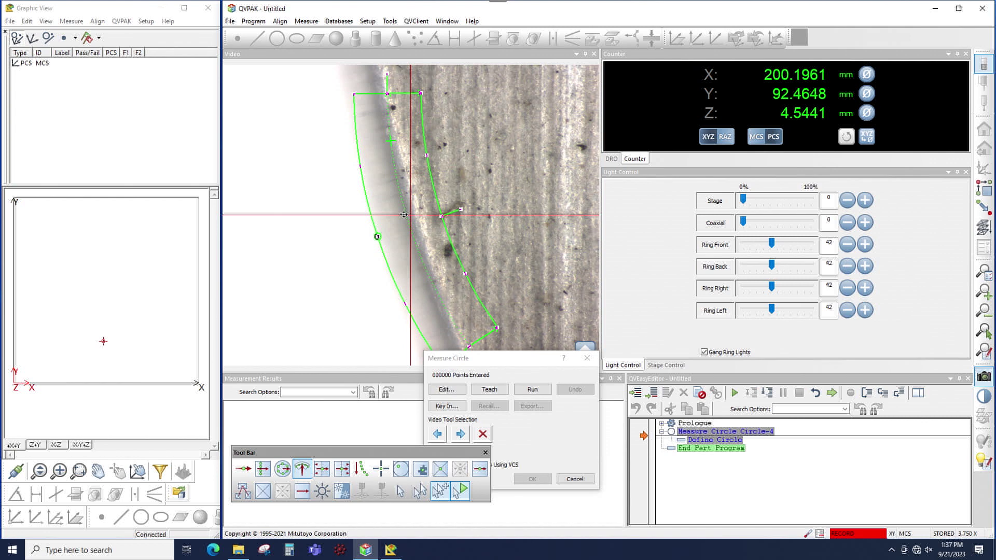
pyautogui.click(501, 390)
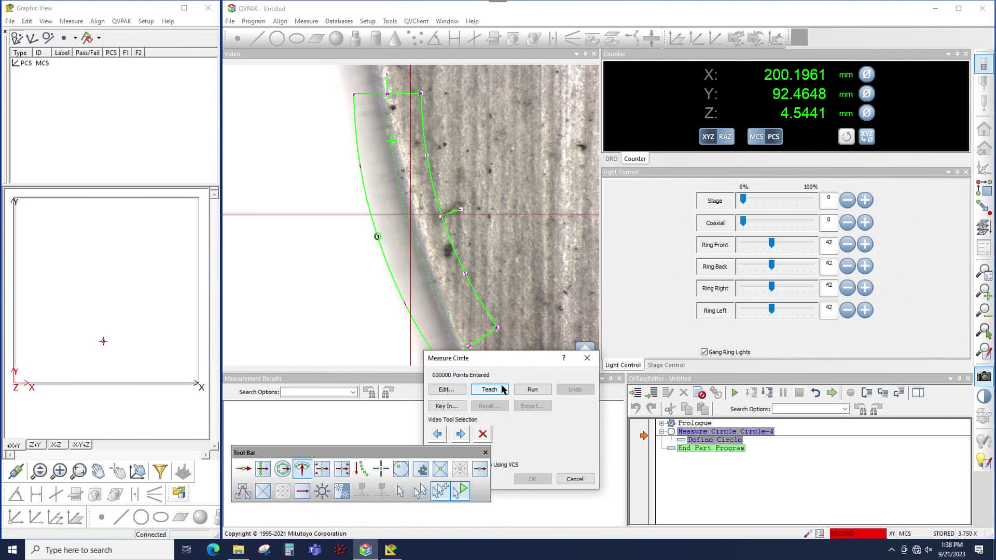
pyautogui.click(521, 388)
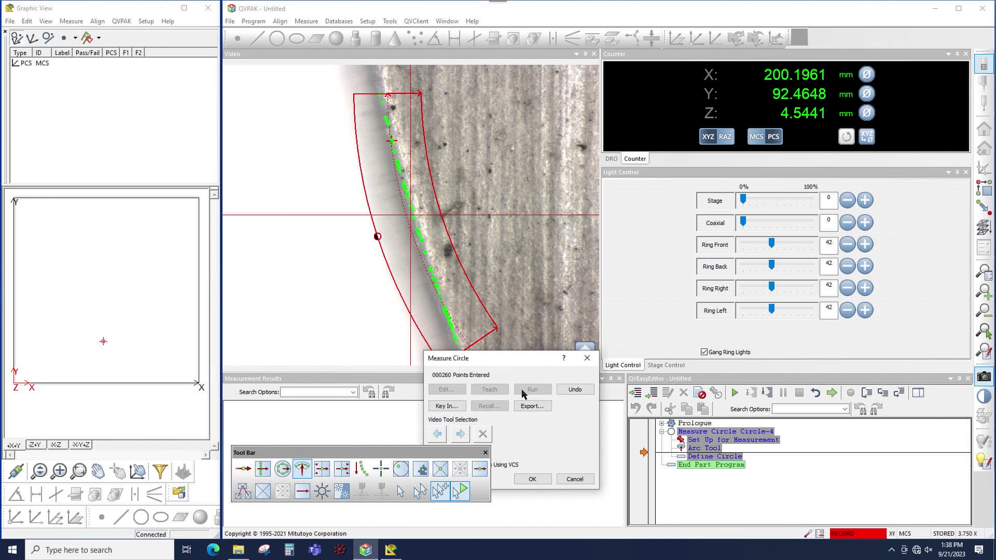
# Undo the 260 points, move the edge selector to mid-arc, and rerun for 105 points
pyautogui.click(560, 389)
pyautogui.rightClick(419, 249)
pyautogui.click(433, 255)
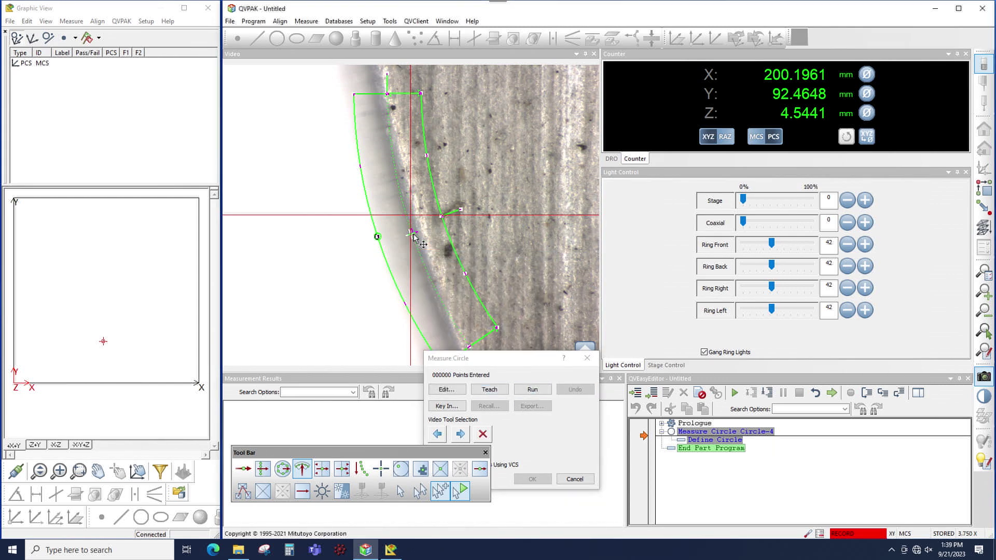
pyautogui.click(531, 388)
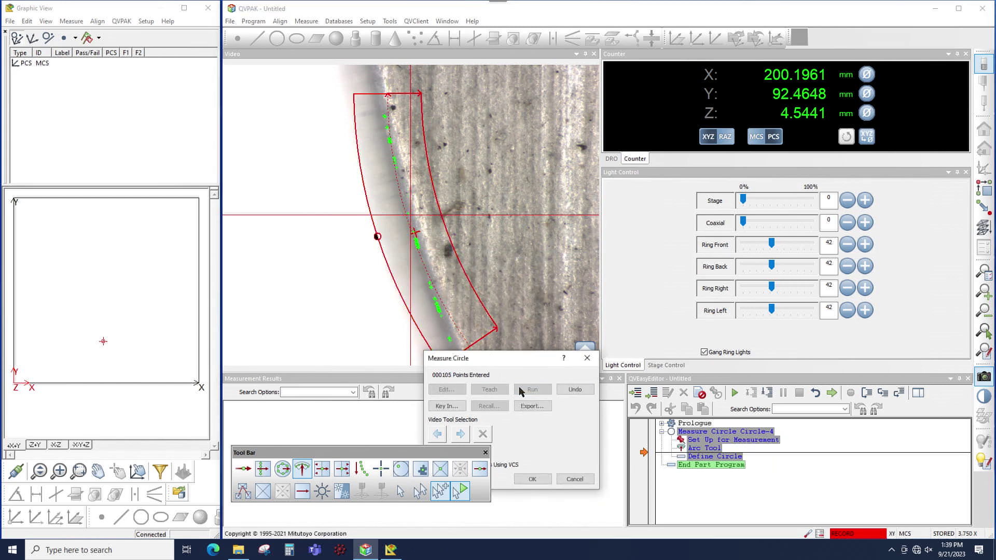